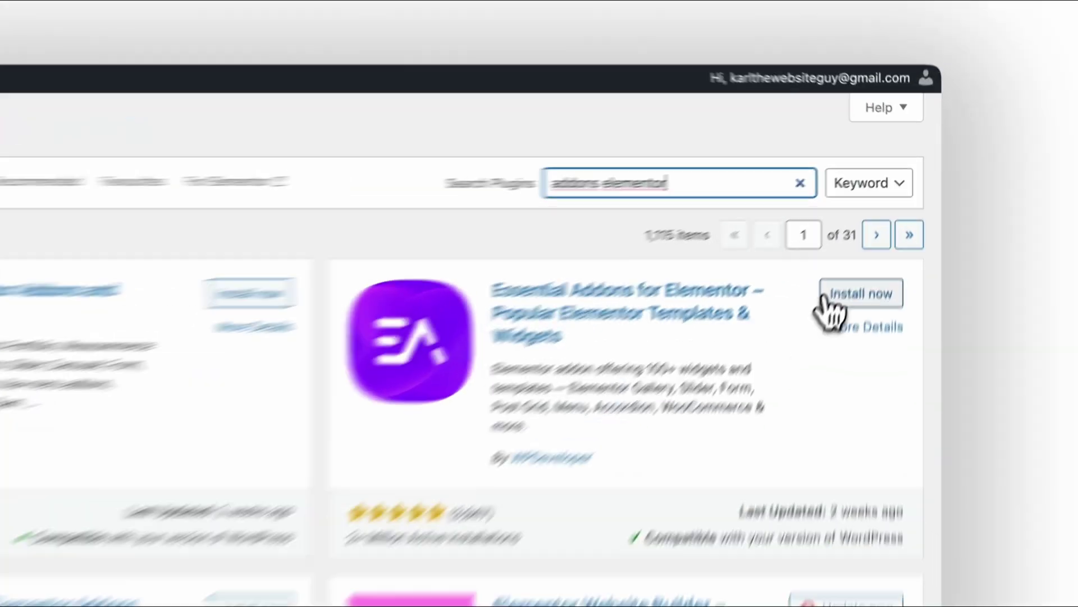
Install Essential Addons for Elementor and place a Business Reviews widget above the page heading
click(830, 313)
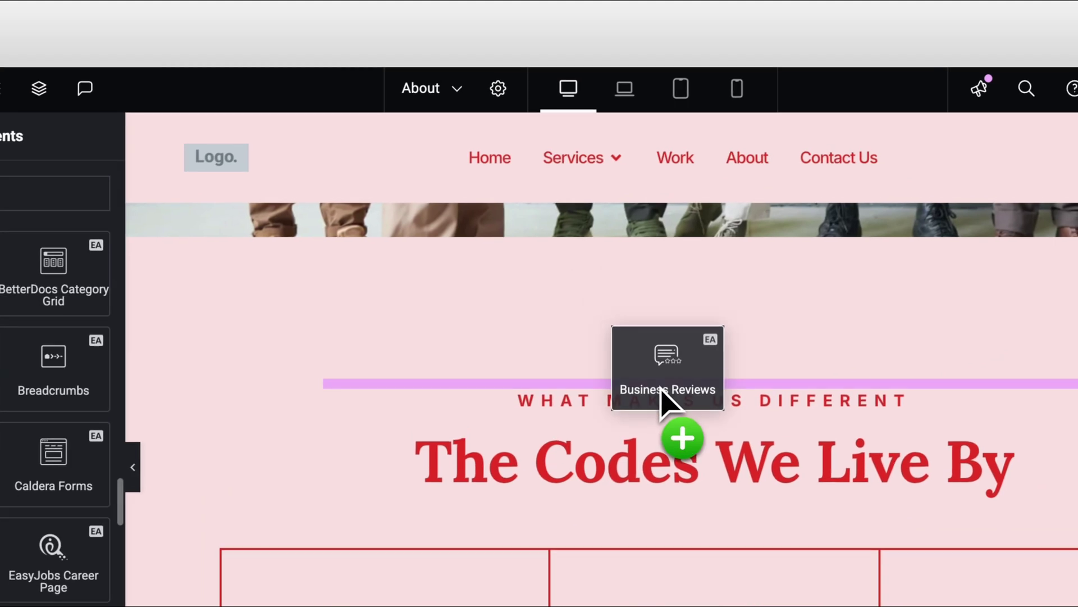
drag(673, 403, 672, 402)
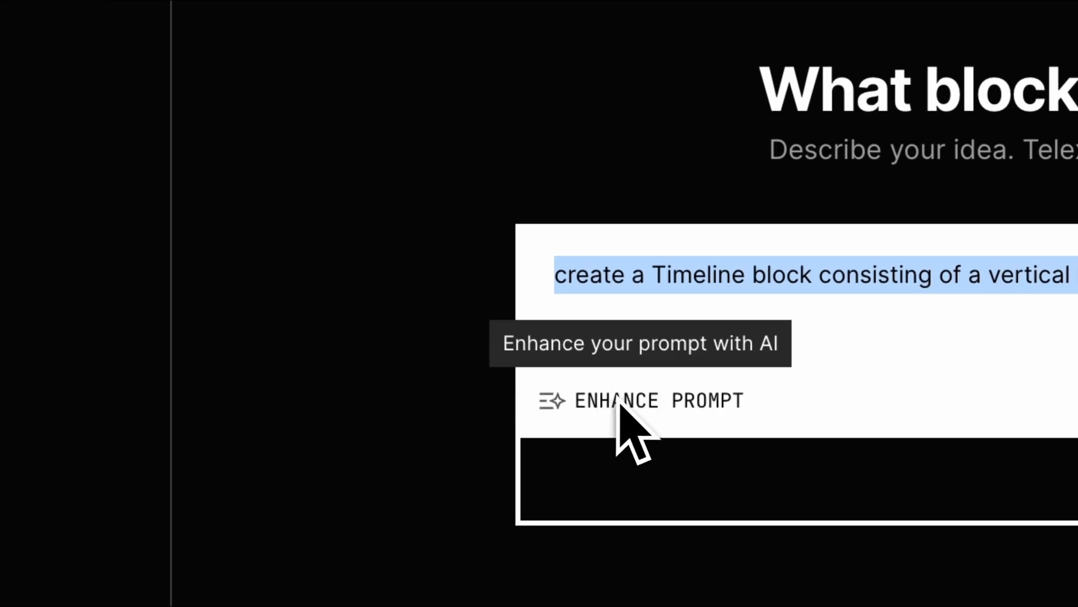
Generate a Timeline block and an image comparison slider block from AI-enhanced prompts
click(626, 426)
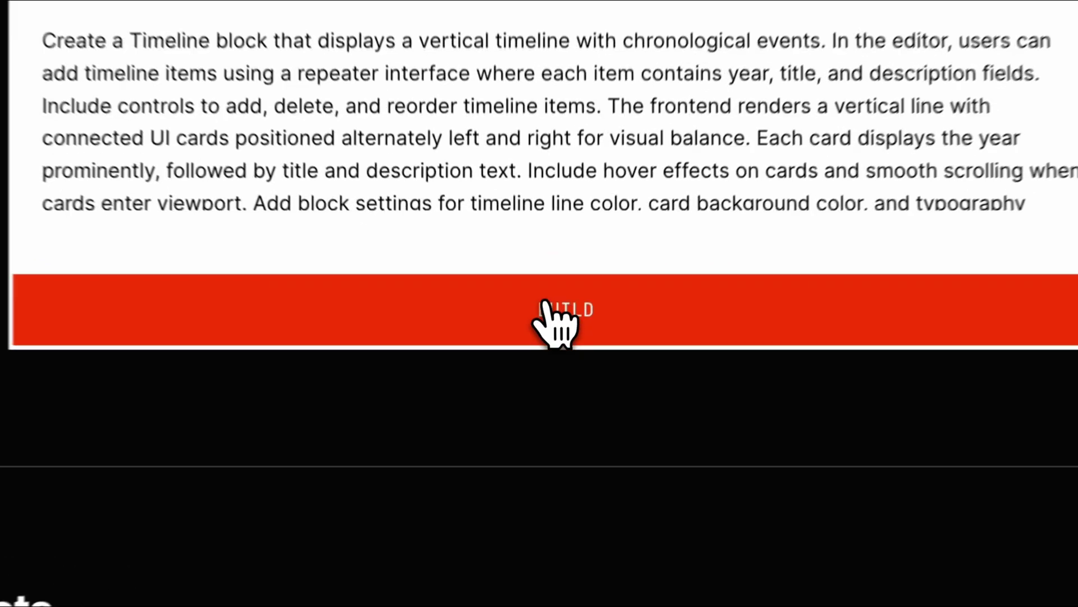
click(557, 321)
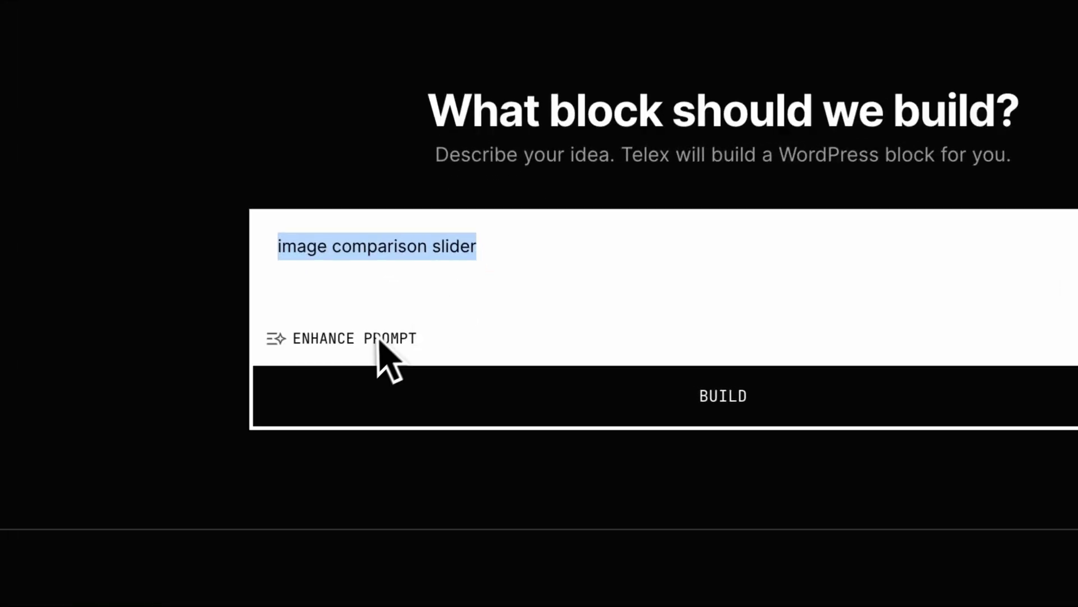
click(414, 350)
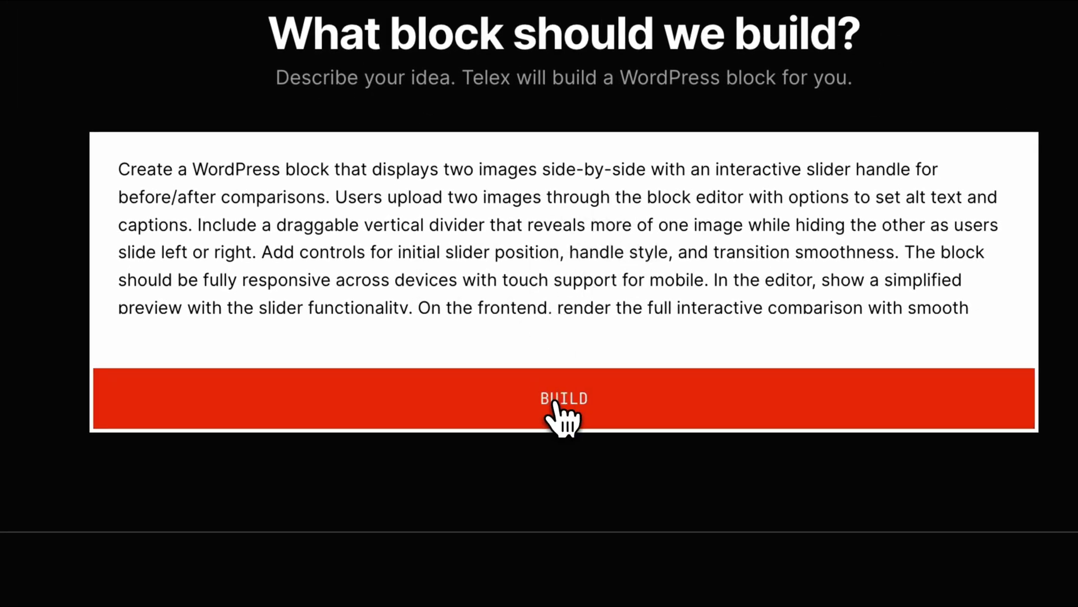
click(564, 399)
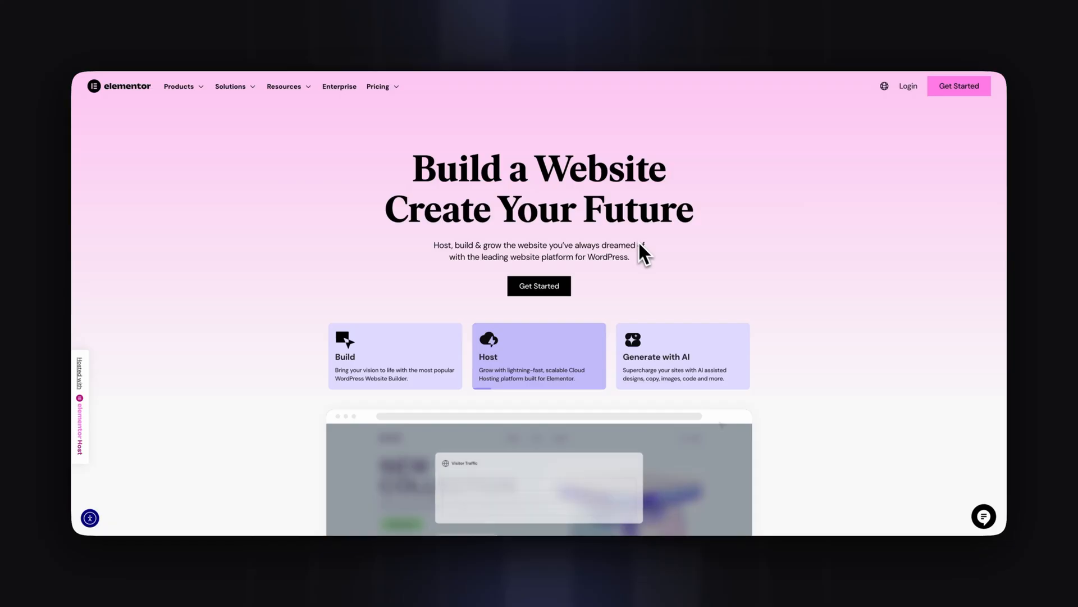
Start a new Elementor website, answering 'For a client' and first Elementor site, reaching the website-type question
drag(429, 174, 699, 216)
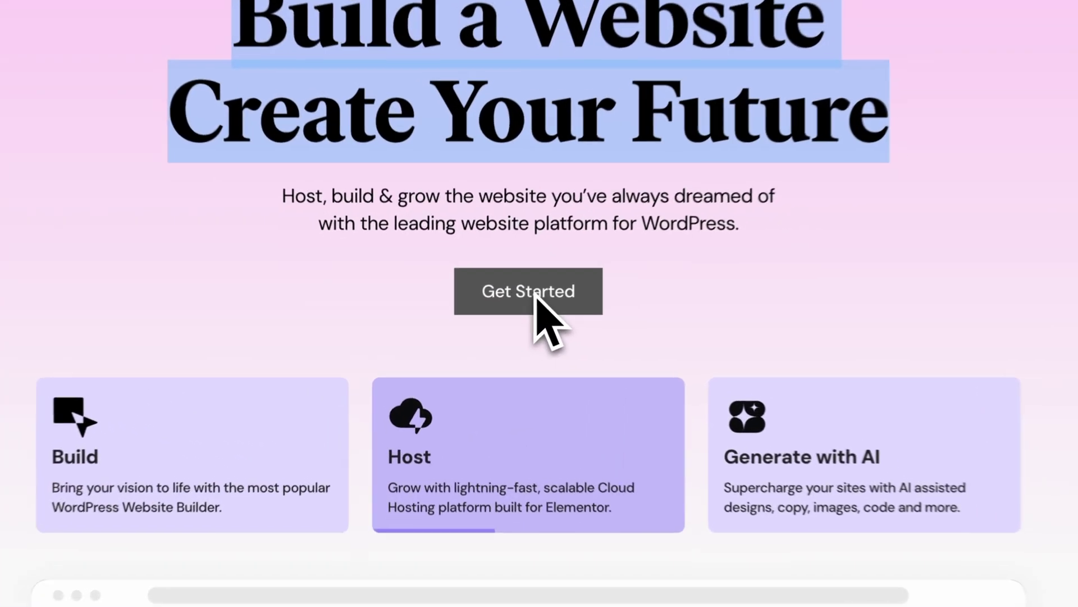
click(490, 313)
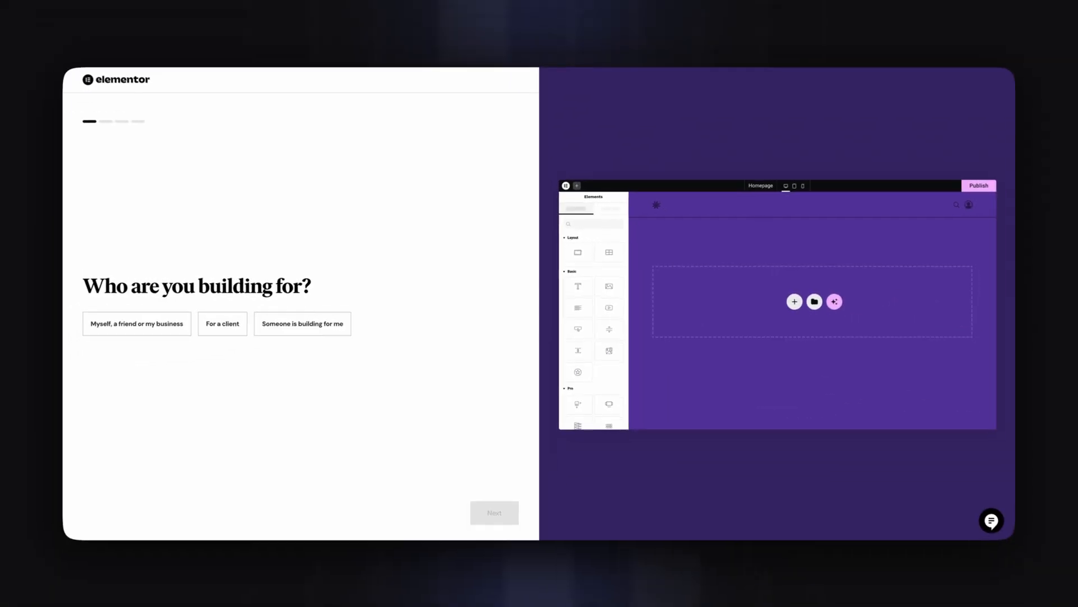
click(226, 323)
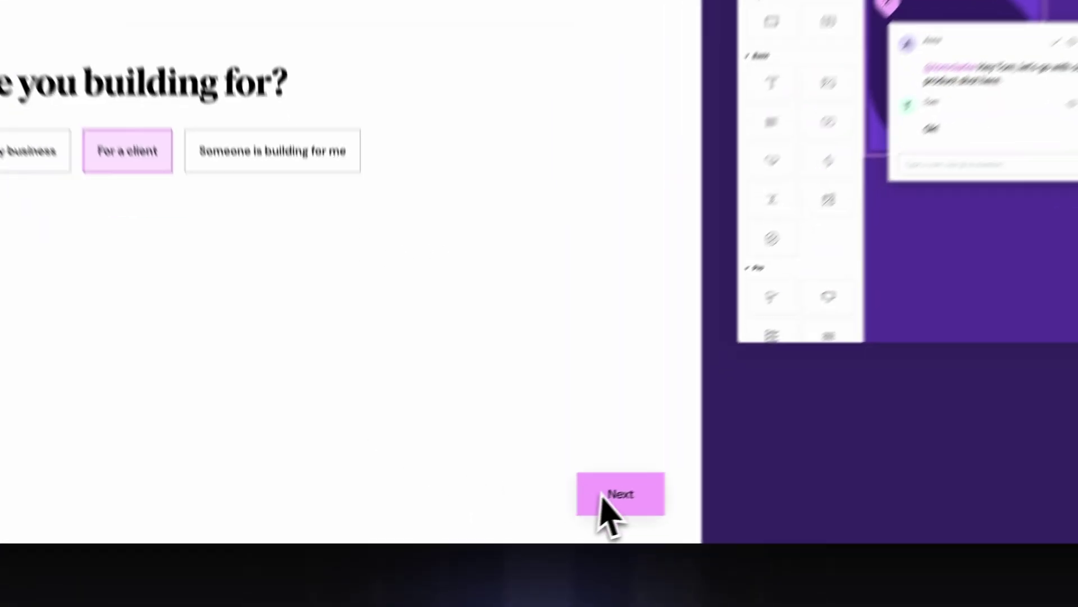
click(521, 527)
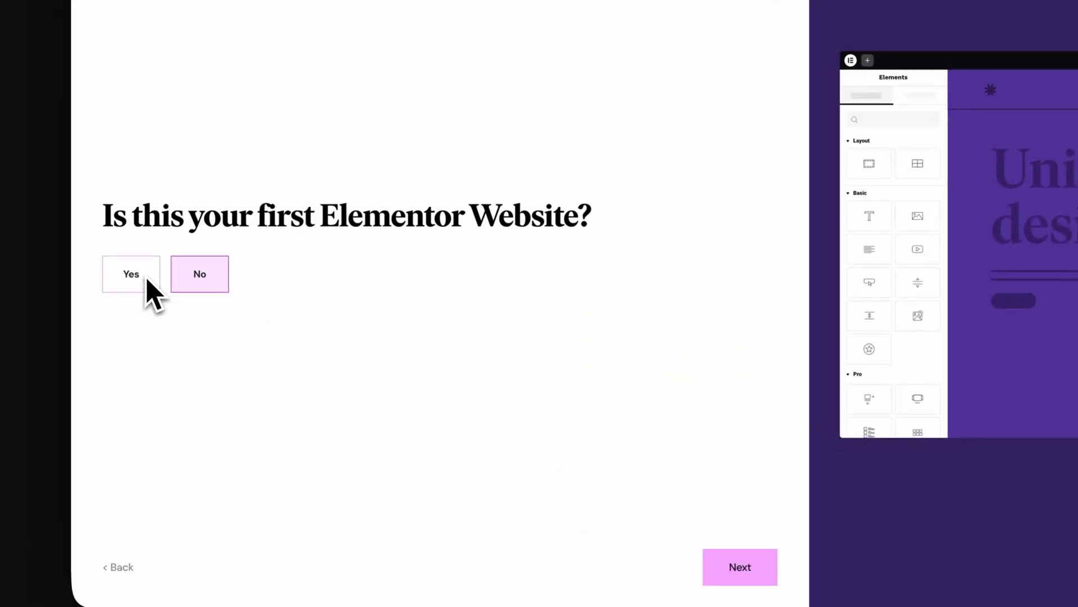
click(103, 318)
click(617, 516)
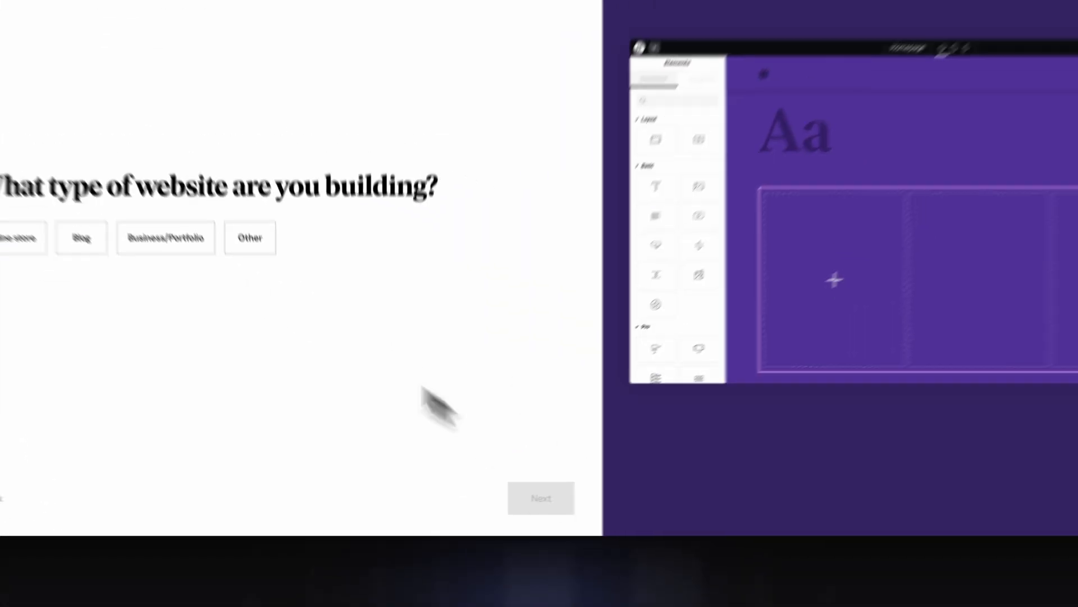